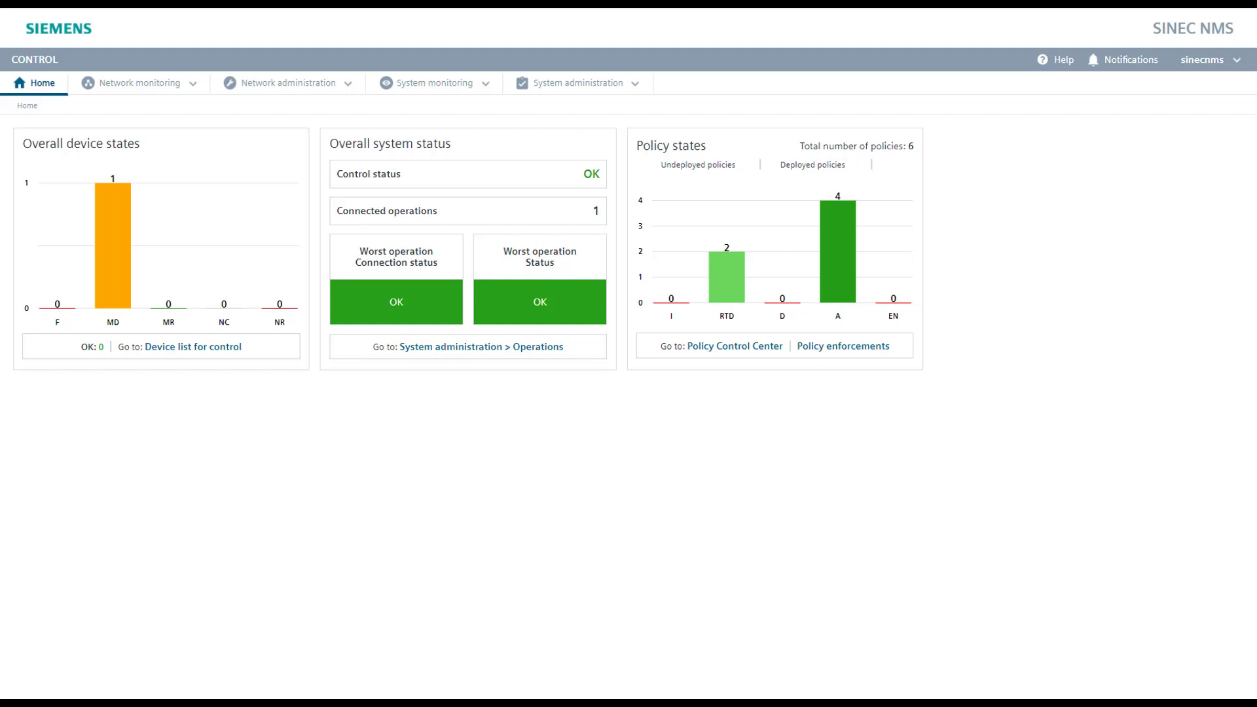
Step: Enable the Backbone scan range (192.168.1.2–192.168.1.99) for the SINECNMS operation and confirm
left_click(613, 80)
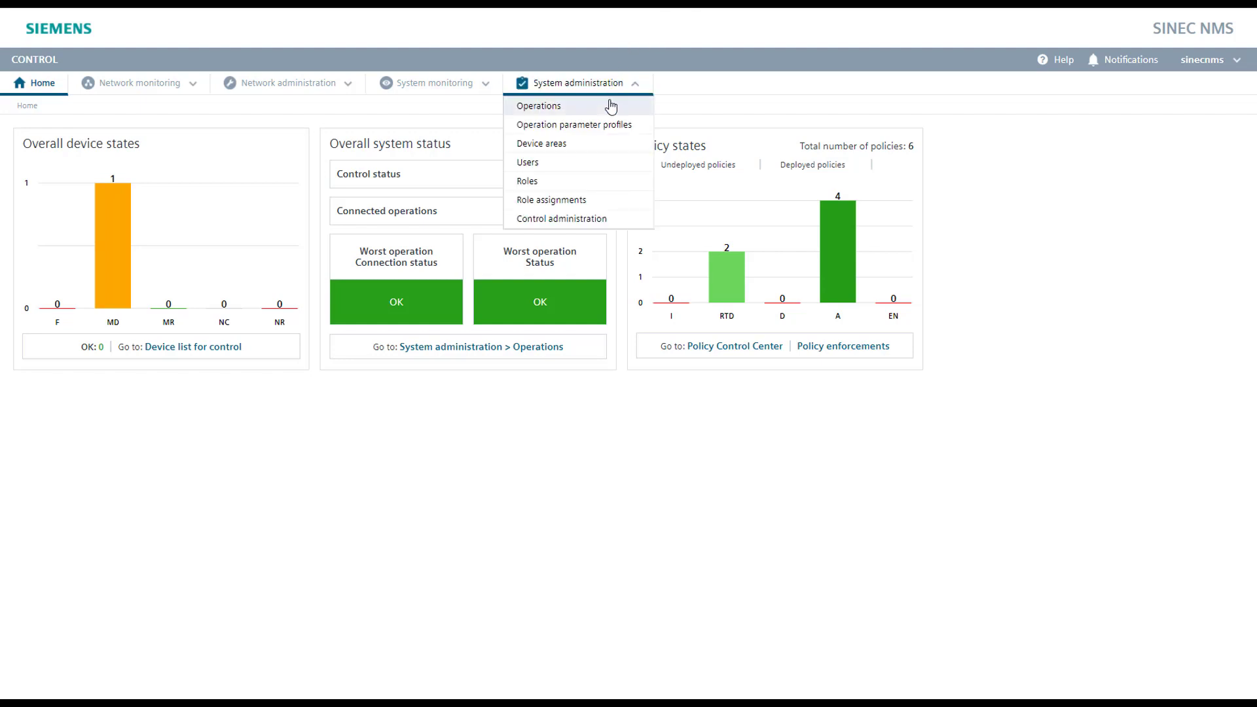
left_click(611, 107)
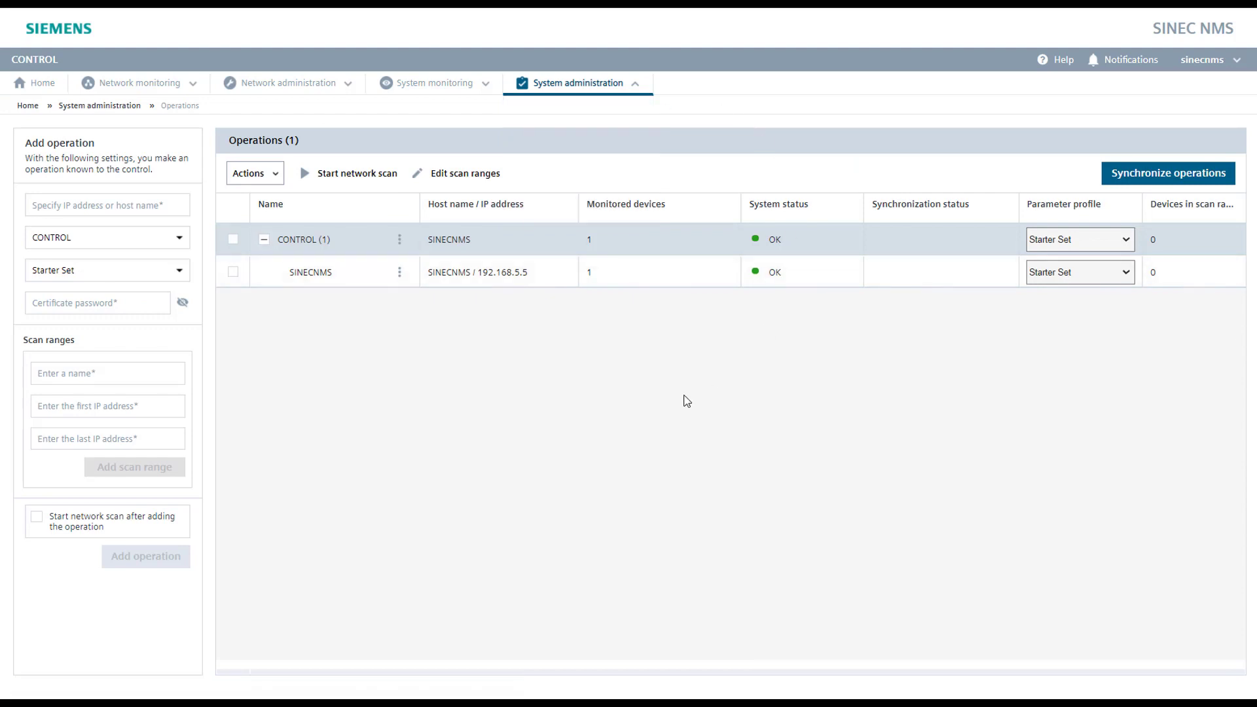
left_click(233, 273)
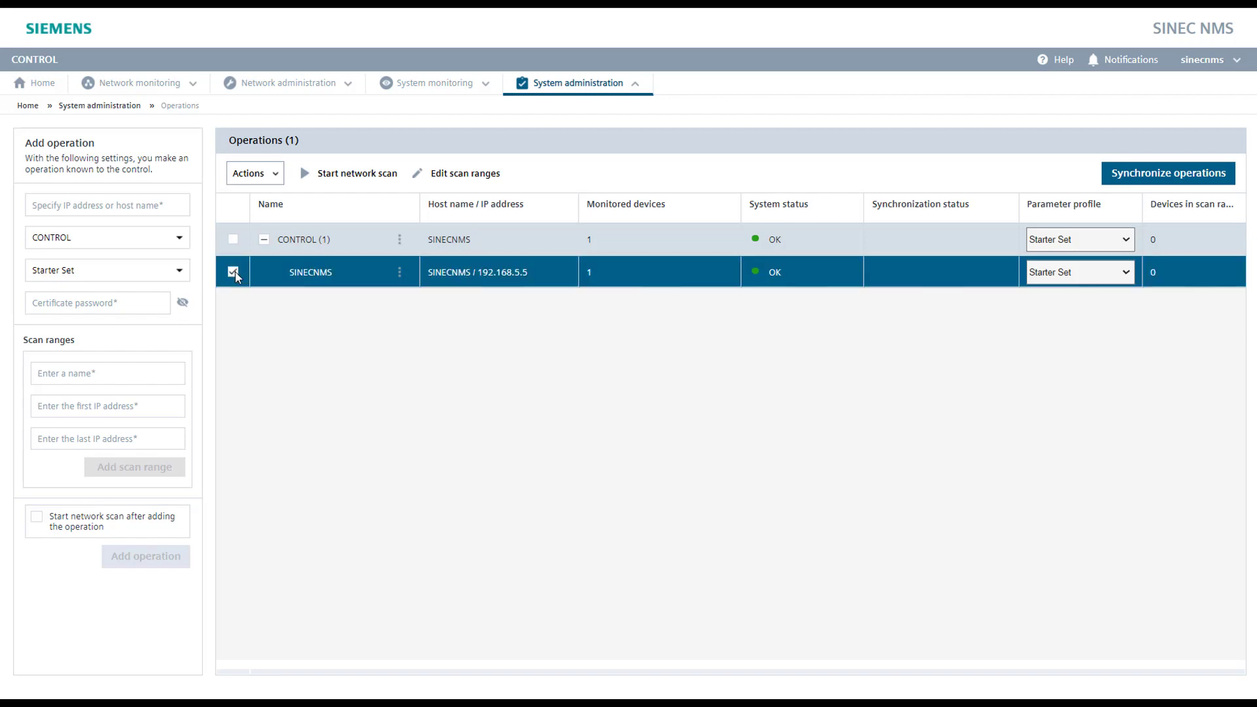
left_click(462, 174)
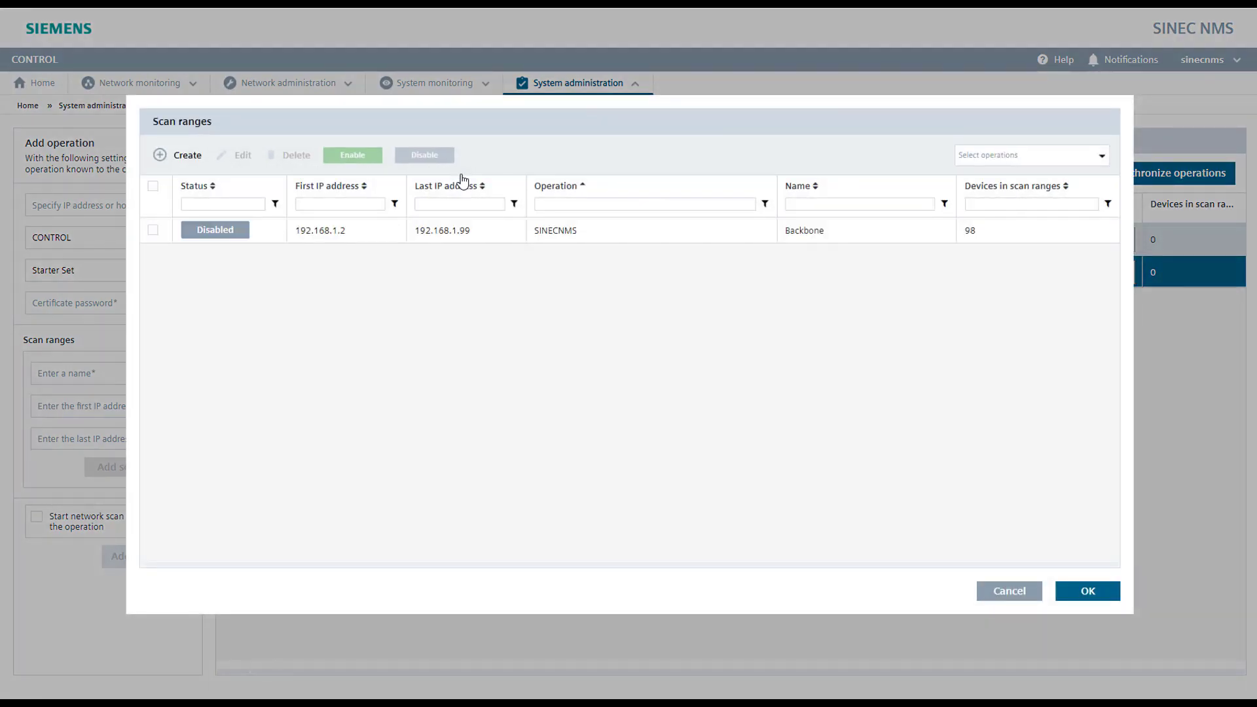
left_click(153, 231)
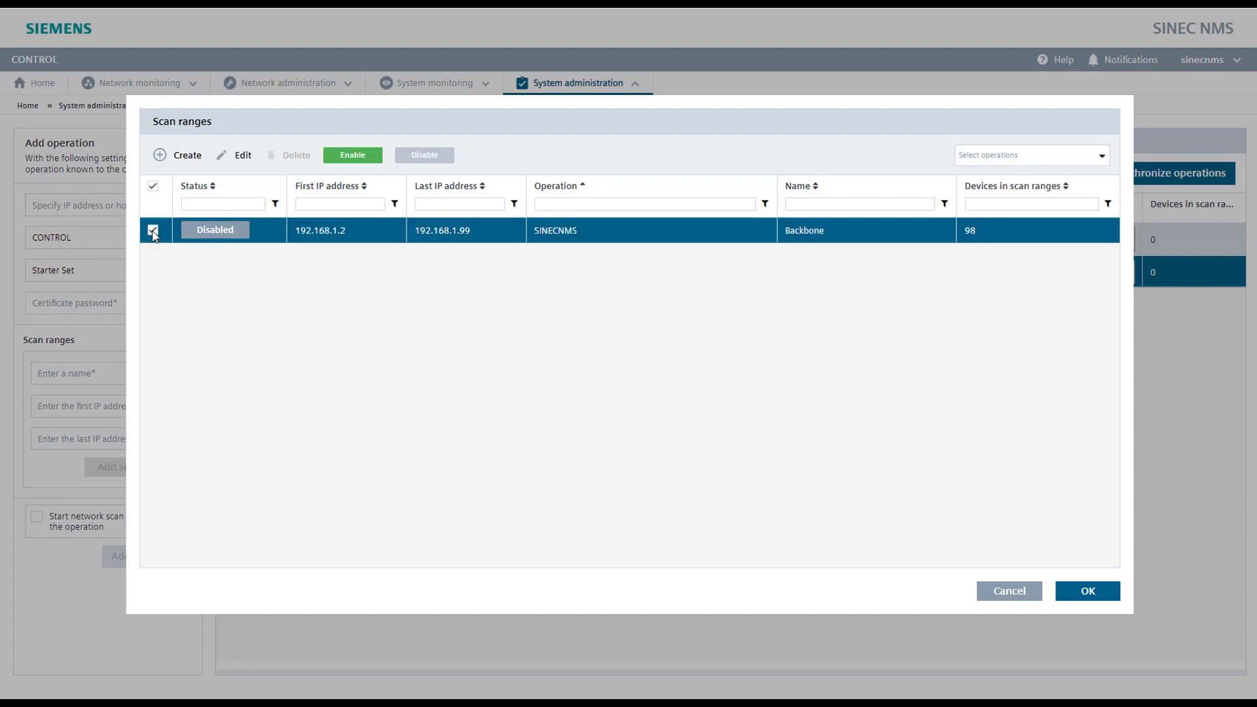
left_click(341, 157)
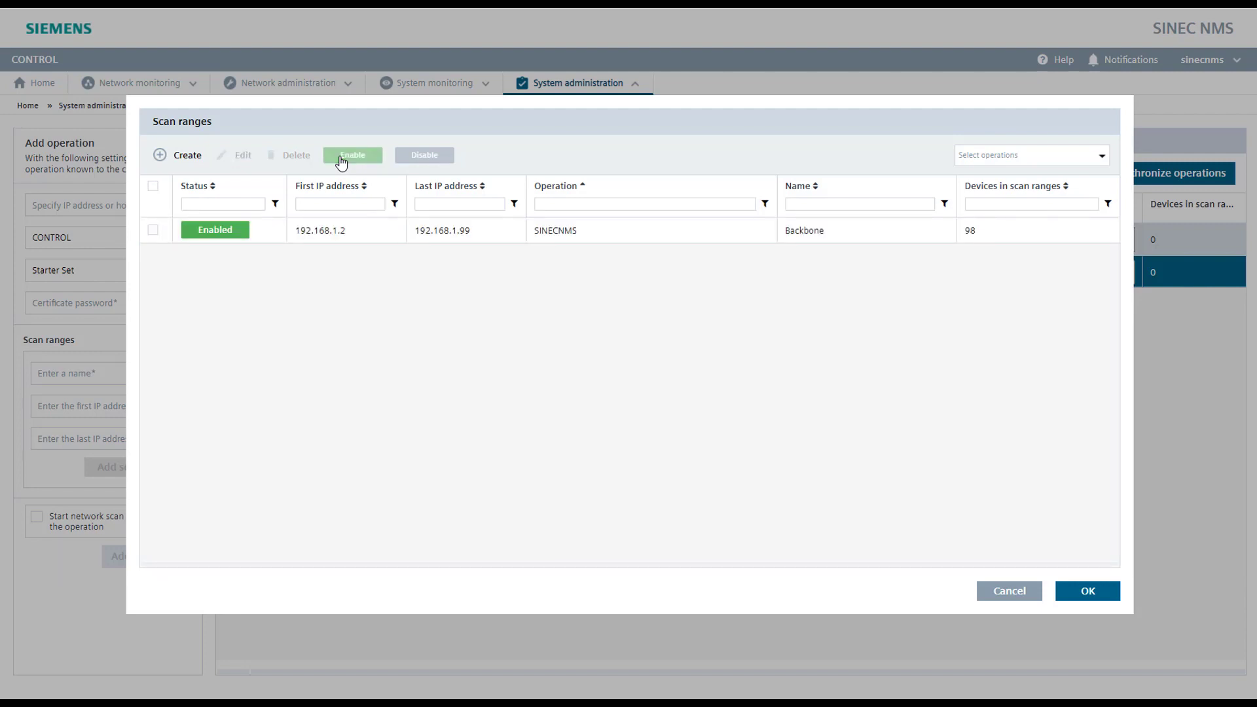
left_click(1096, 593)
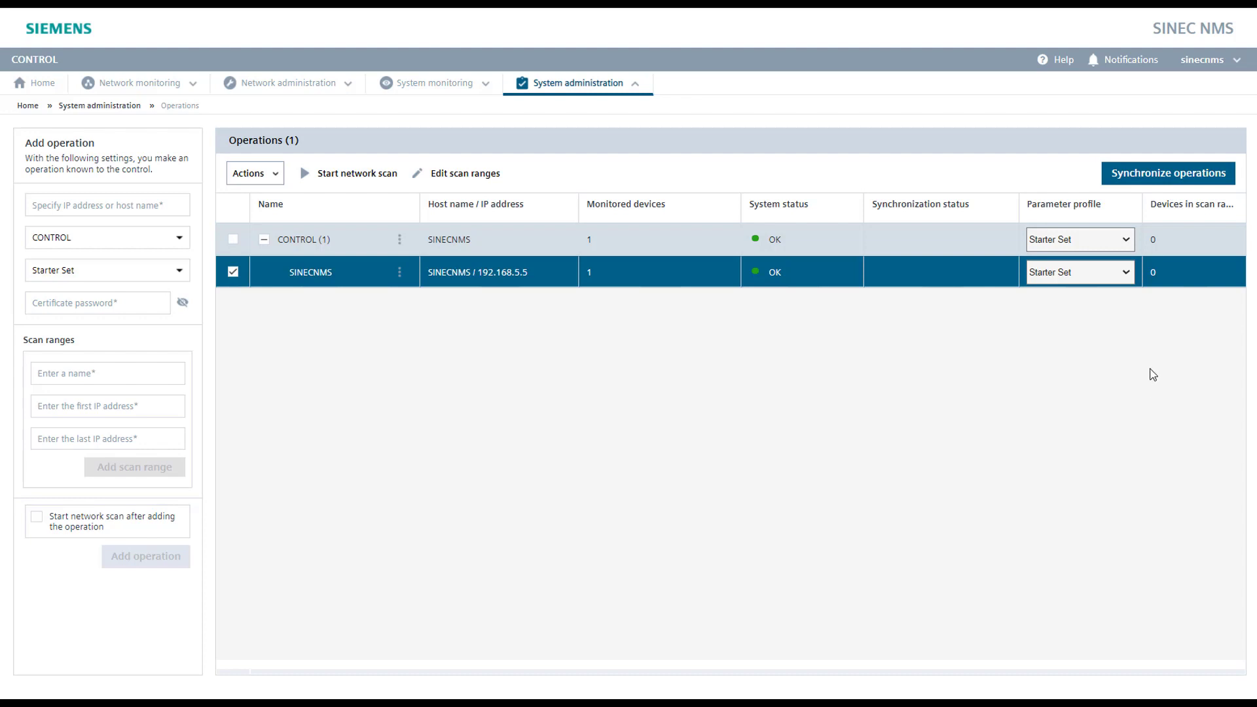
Step: Synchronize the operations and start a network scan for SINECNMS
left_click(1182, 178)
left_click(345, 174)
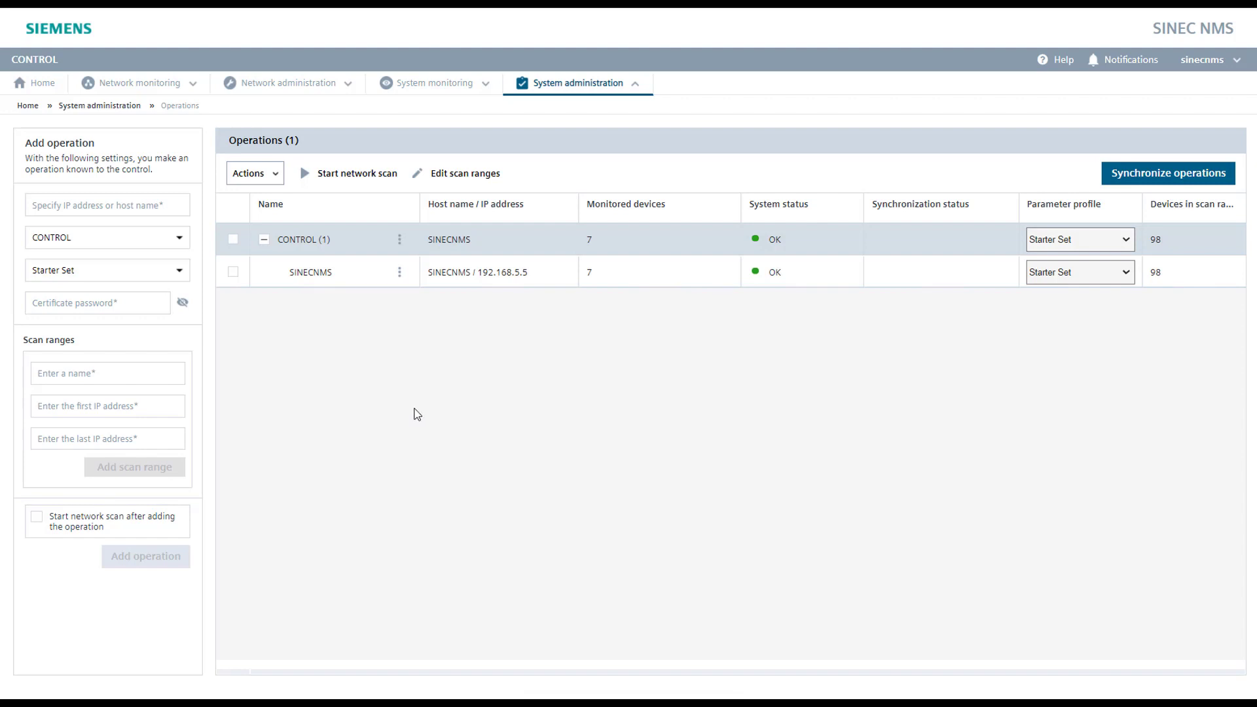
Step: List the 7 discovered devices, review their visible table columns, and show the device list actions
left_click(192, 84)
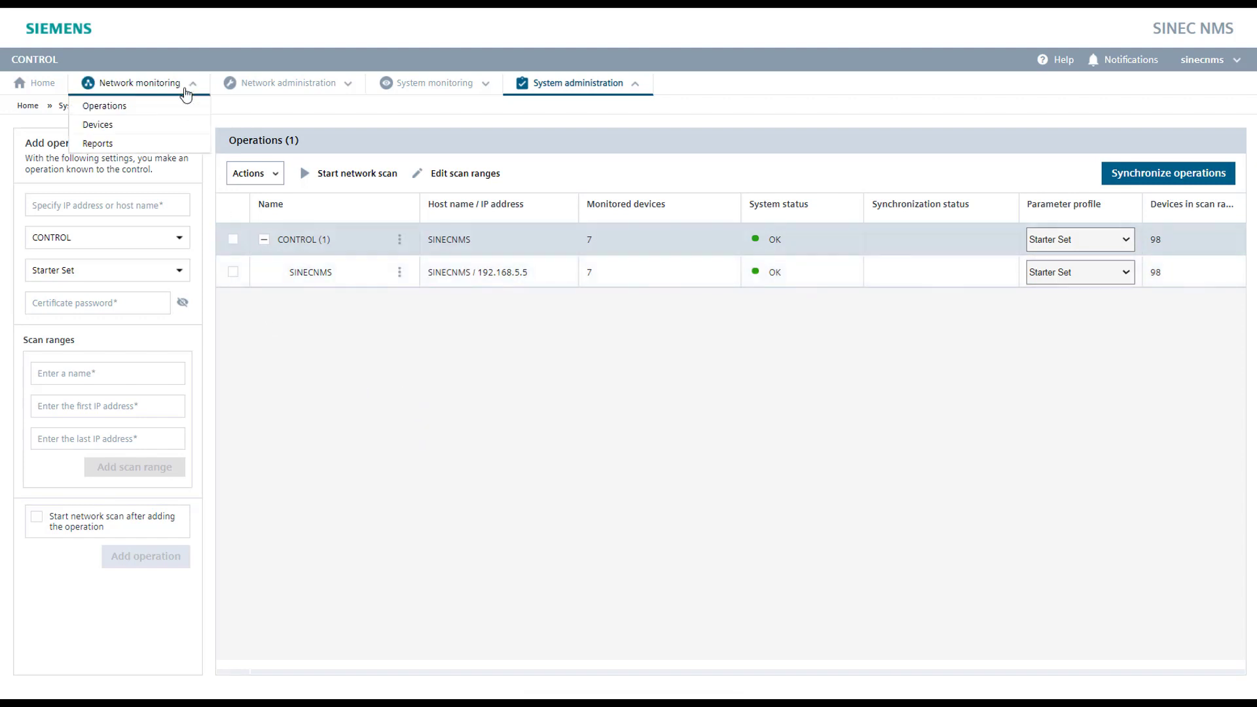
left_click(140, 125)
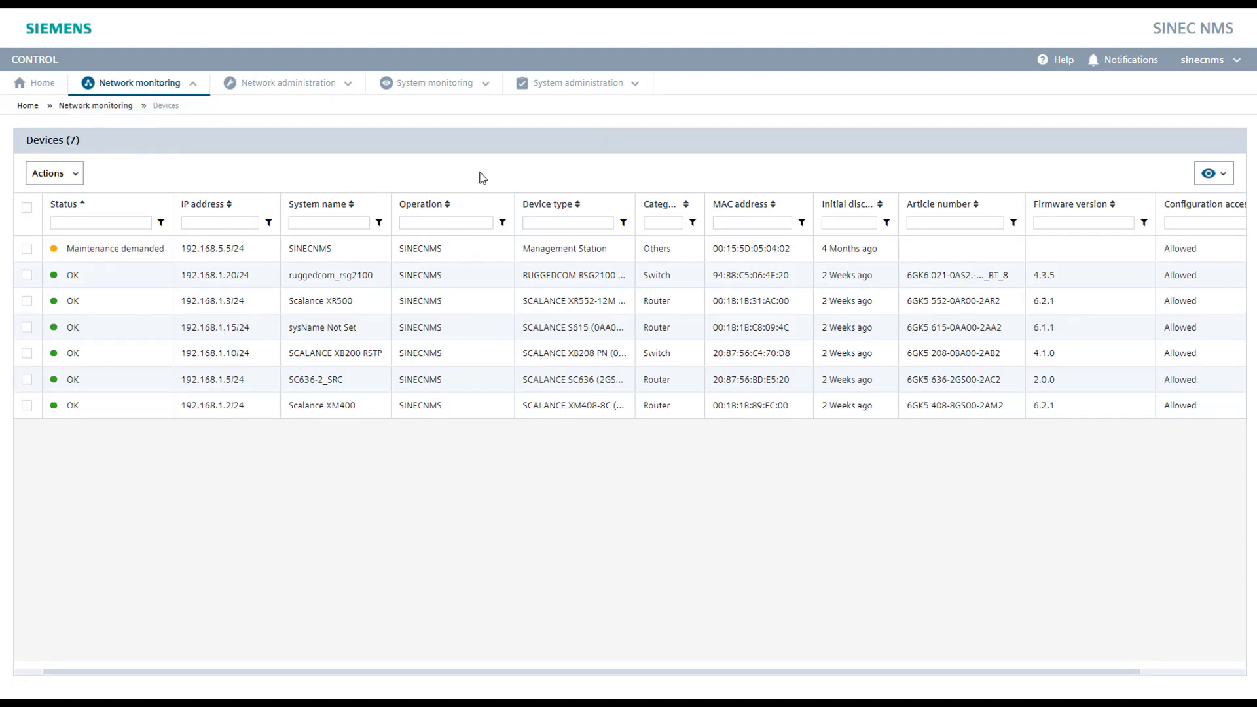
left_click(1222, 173)
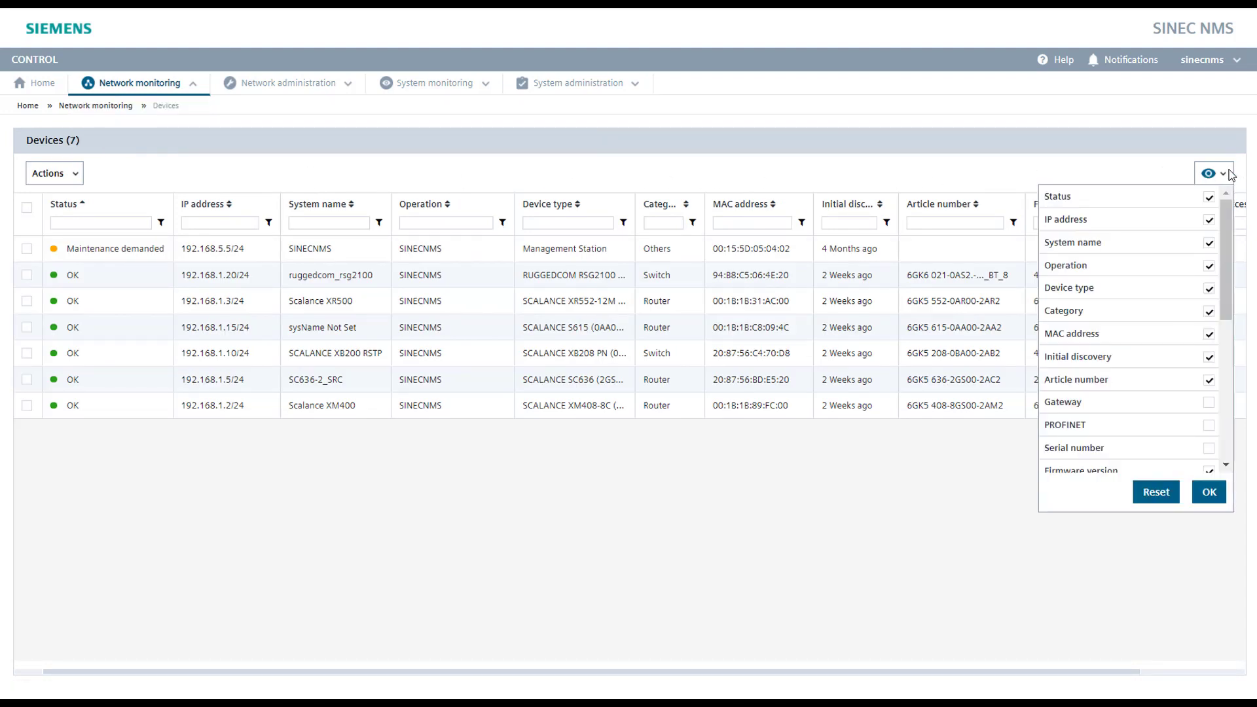
scroll(1142, 255, "down", 3)
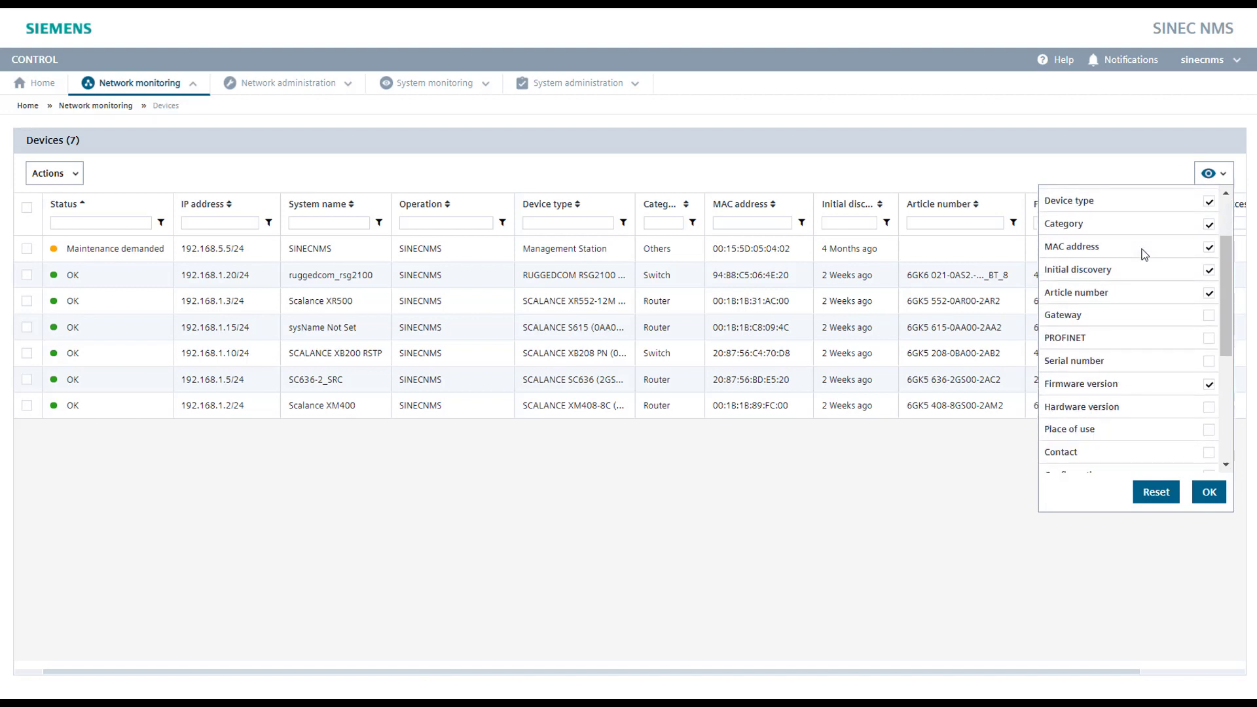
scroll(1142, 255, "down", 2)
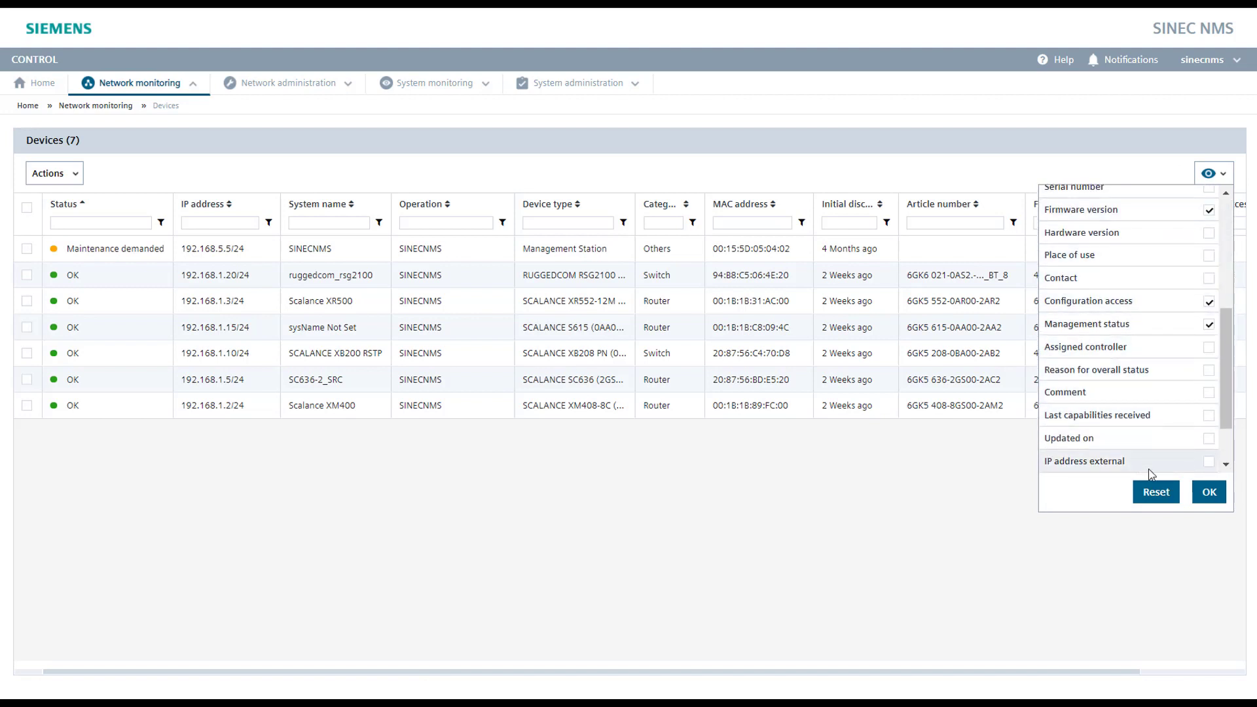
left_click(1208, 492)
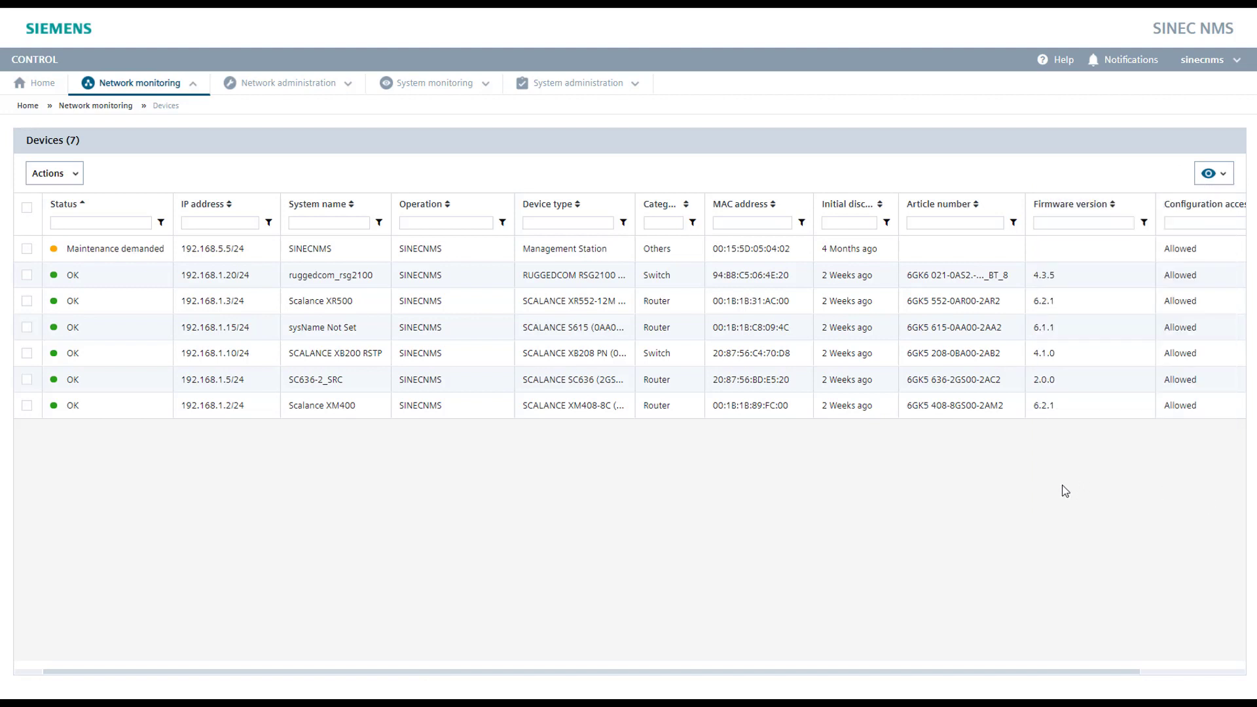
left_click(73, 173)
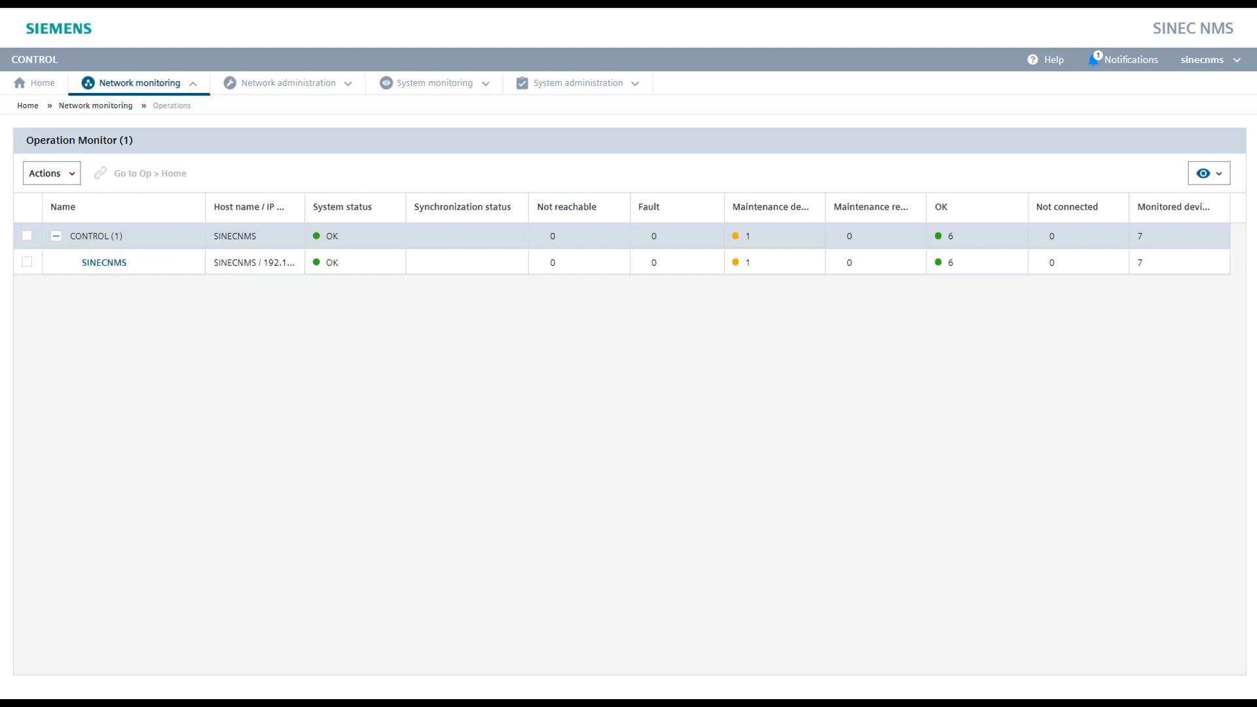
Step: Check and dismiss the scan notification, then go to the Reports page
left_click(1136, 59)
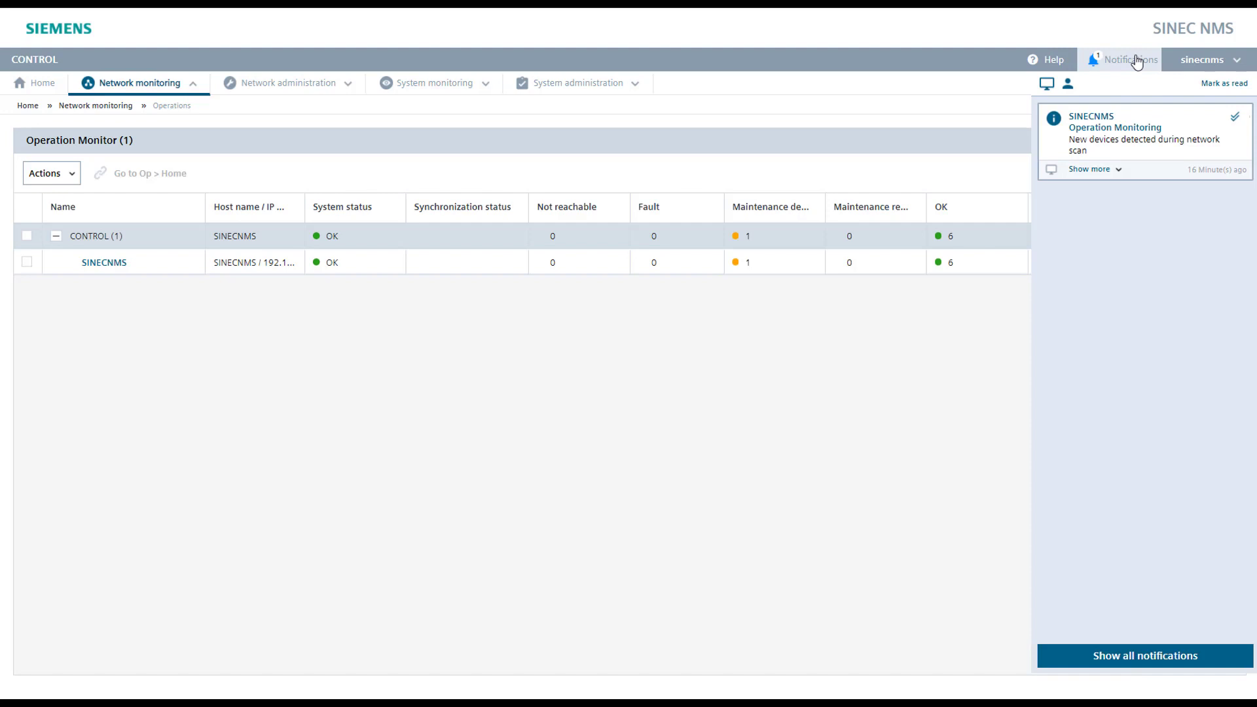
left_click(1136, 59)
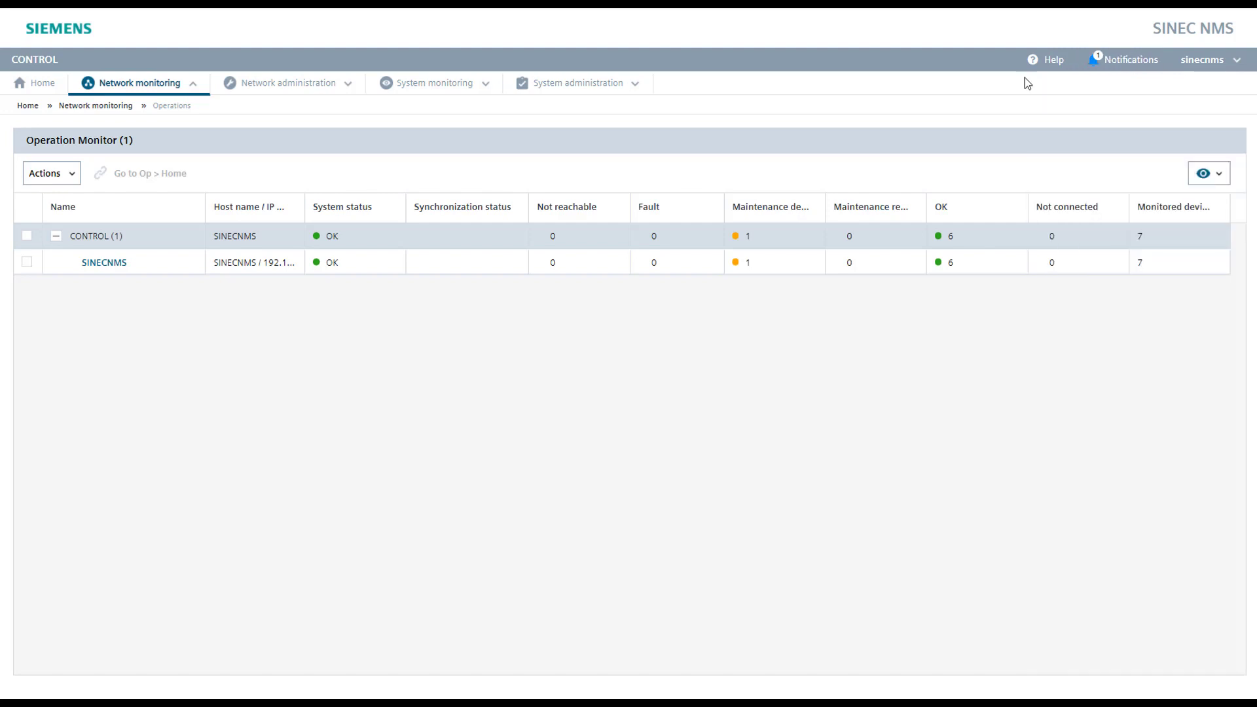
left_click(193, 87)
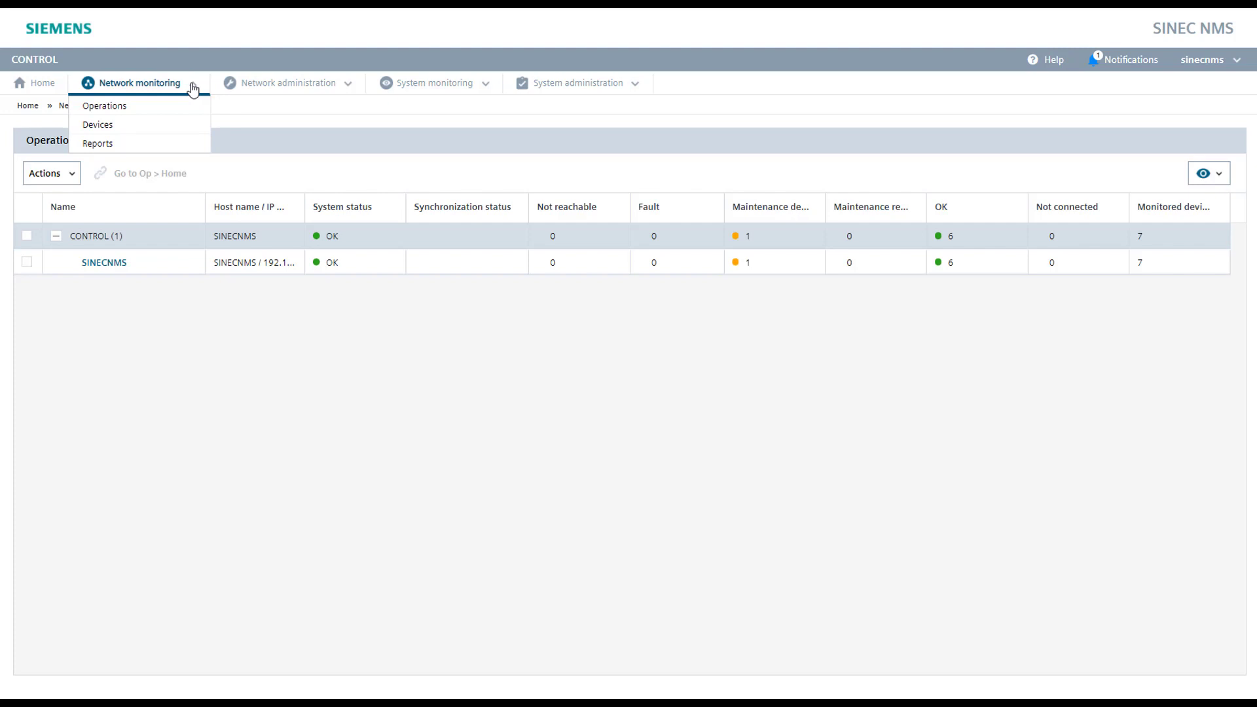
left_click(95, 147)
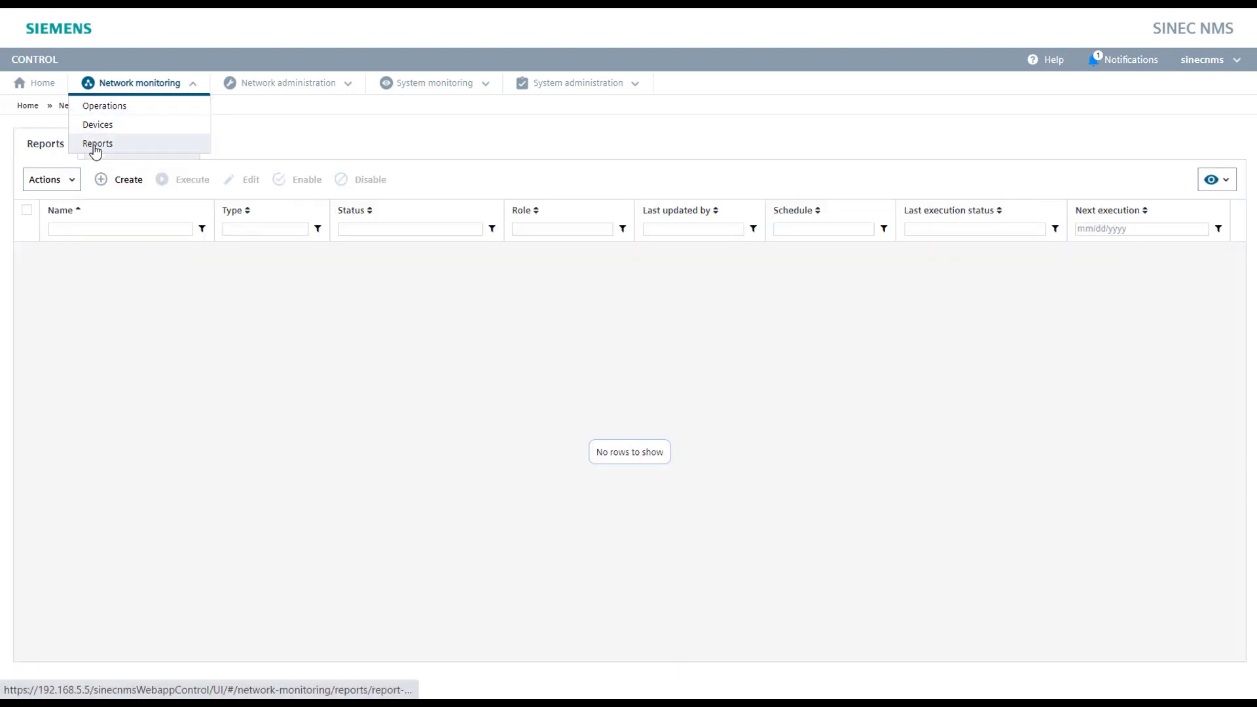
Step: Start a new Inventory report and trim the time suffix so it's named Inventory-19Aug2020
left_click(128, 179)
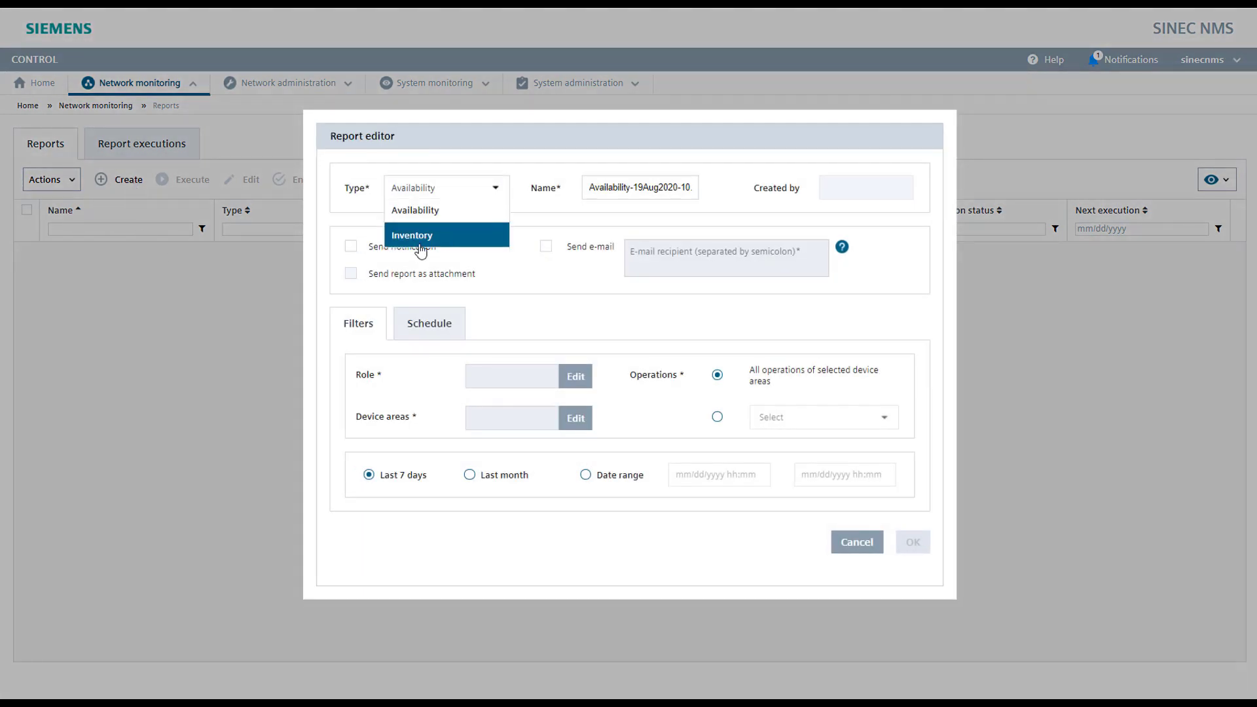
left_click(420, 238)
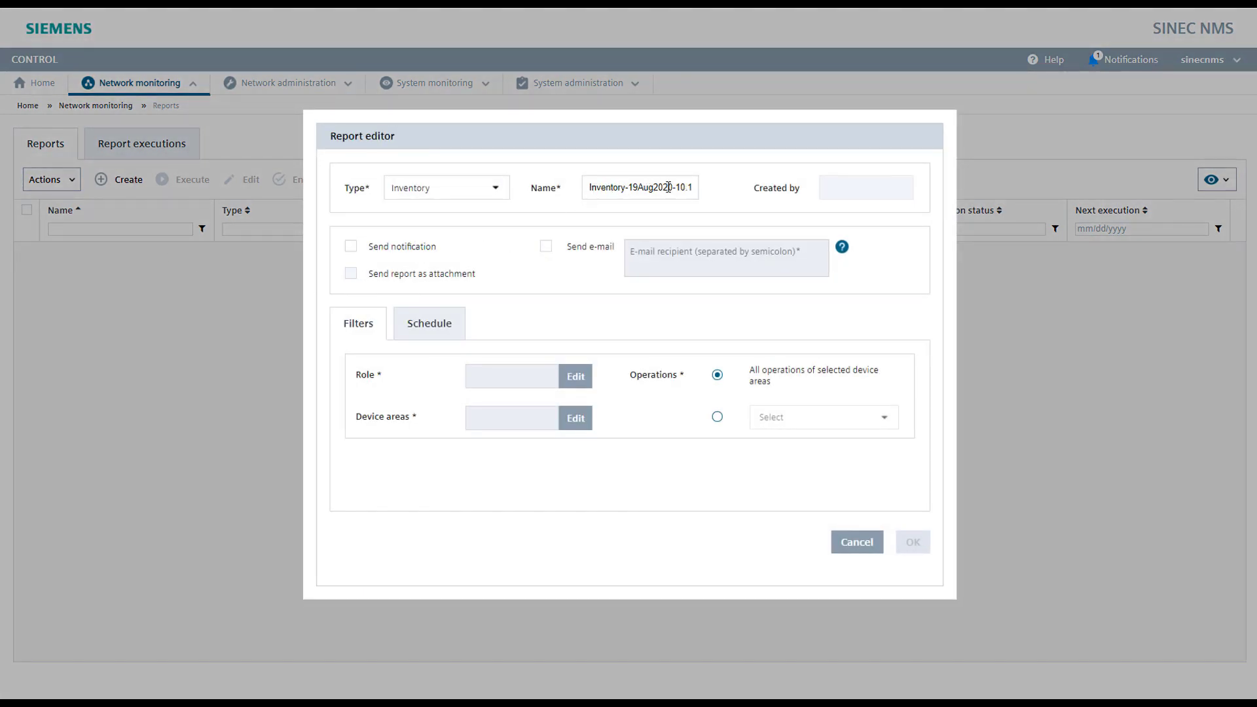
left_click_drag(672, 188, 705, 190)
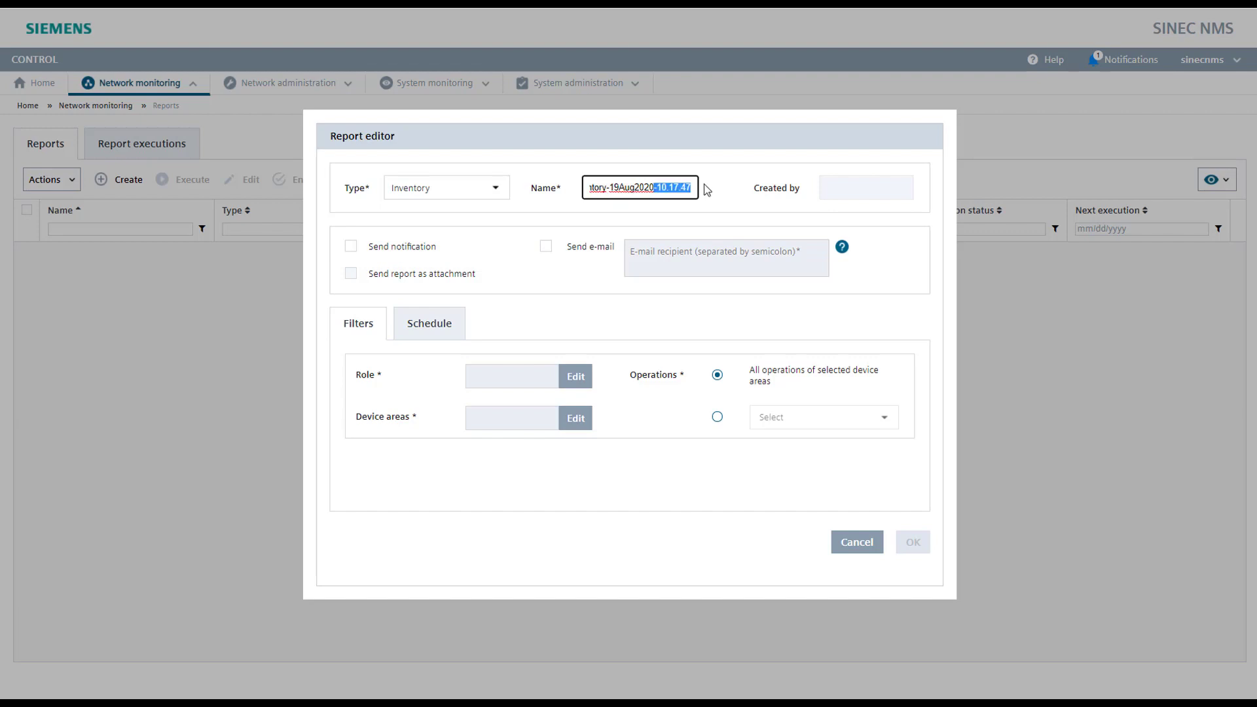
key("BackSpace")
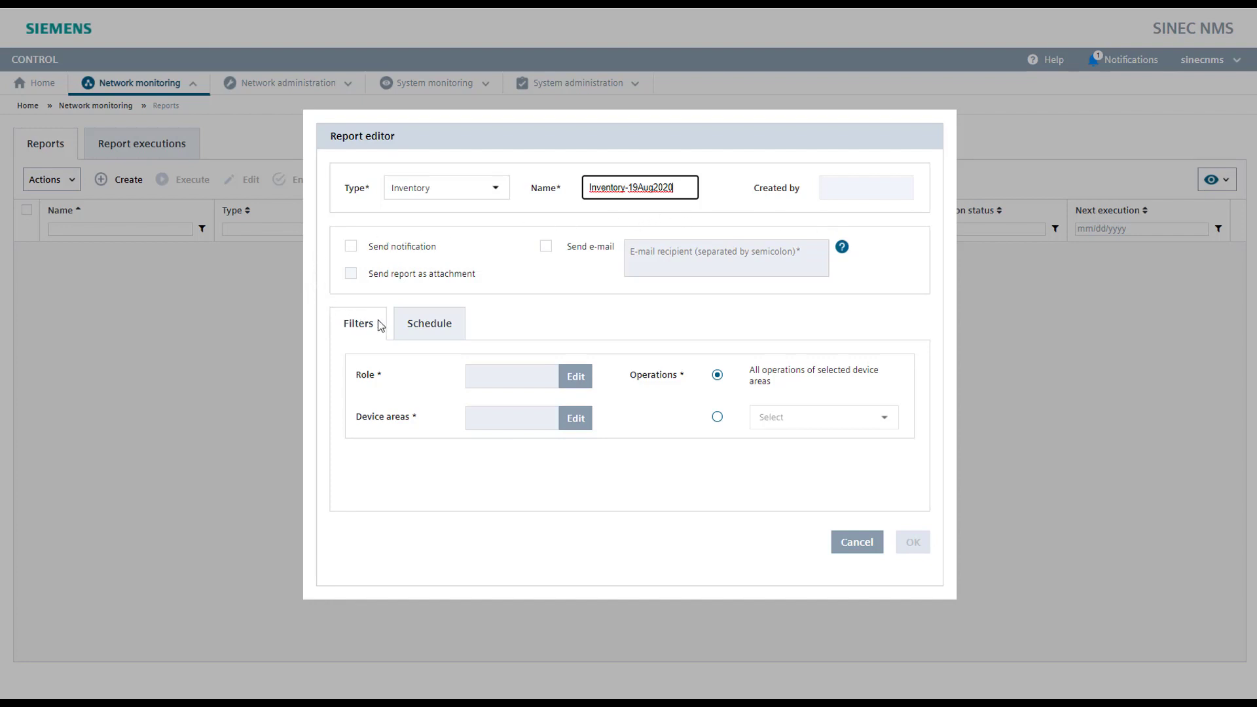
left_click(576, 425)
Step: Assign the Super Admin role, keep device areas All with no schedule, and save the report
left_click(575, 383)
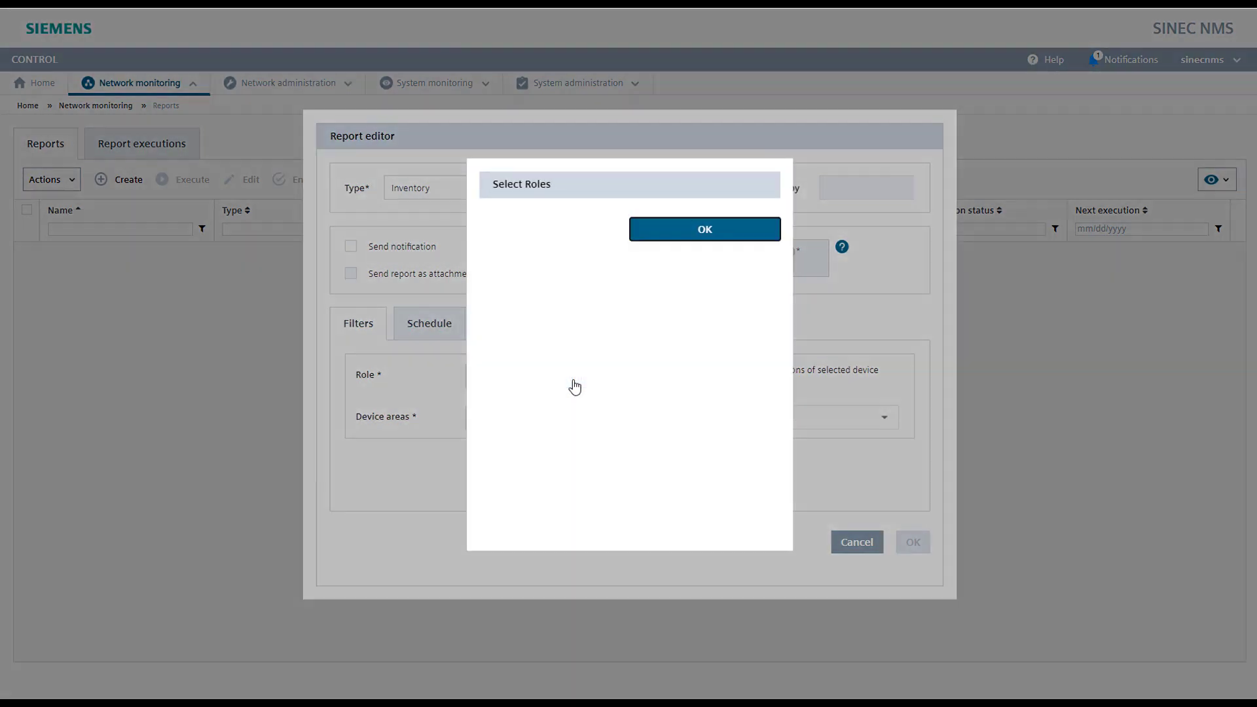
left_click(559, 257)
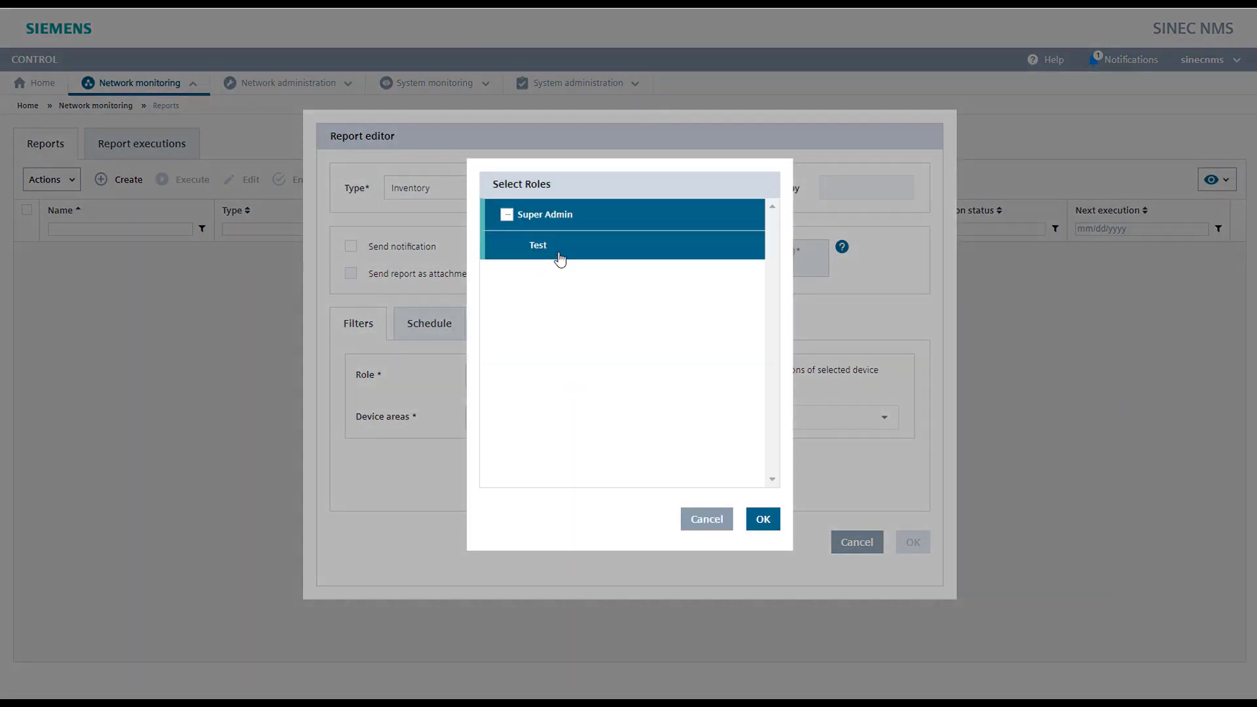
left_click(761, 520)
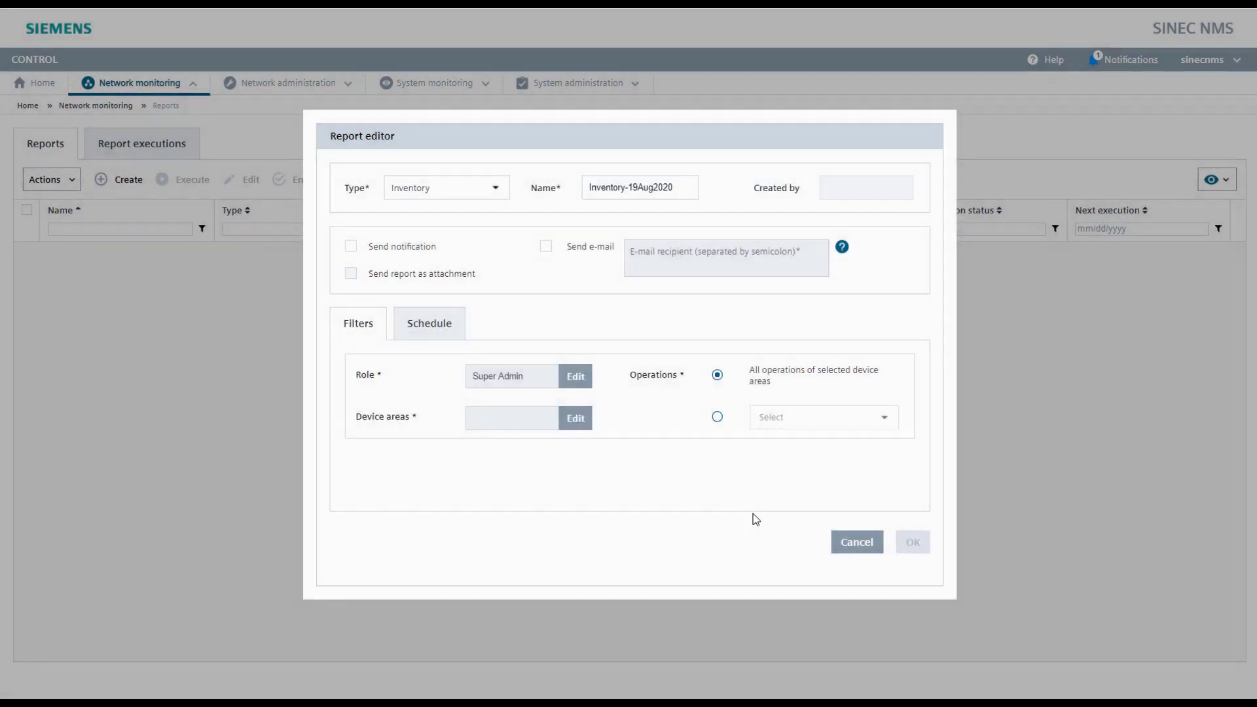
left_click(580, 424)
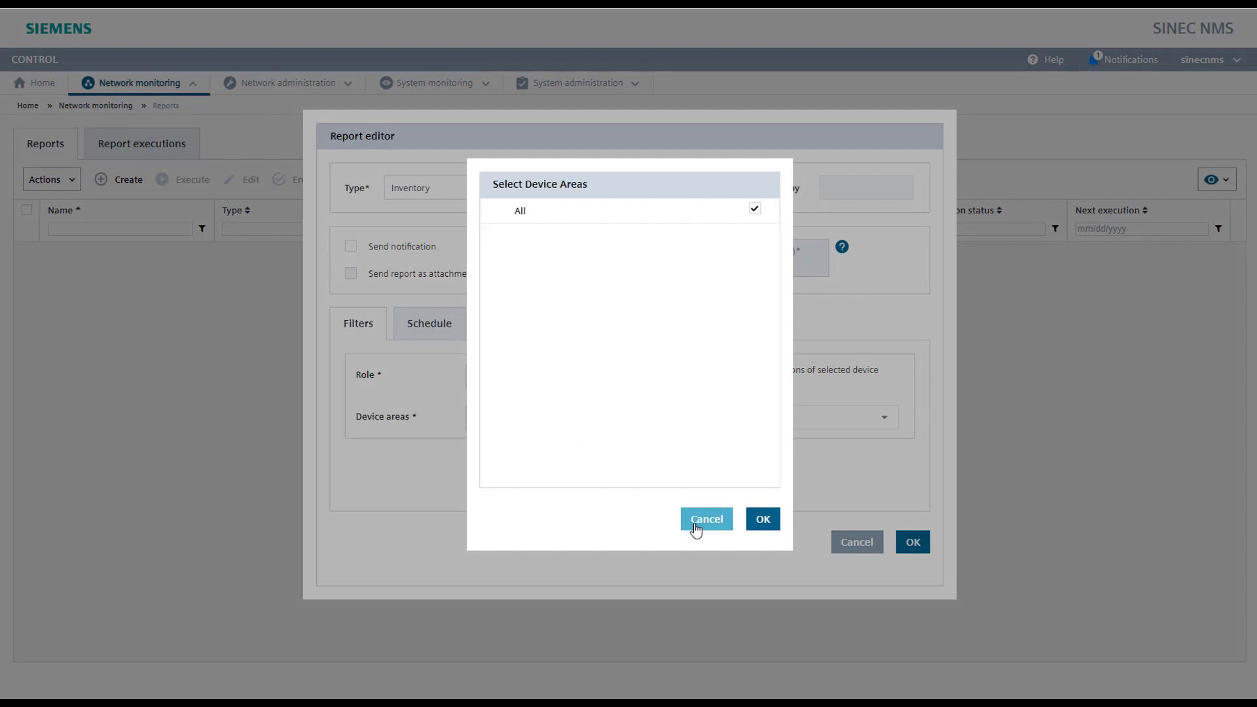
left_click(695, 528)
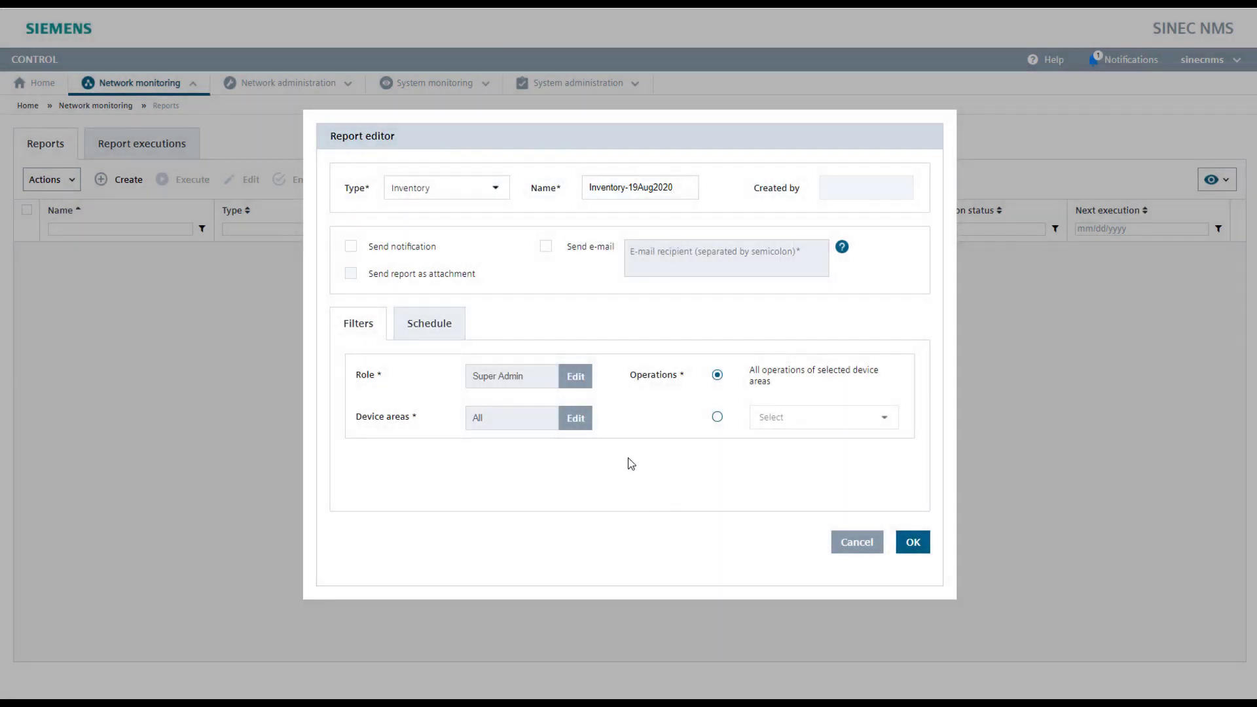
left_click(437, 330)
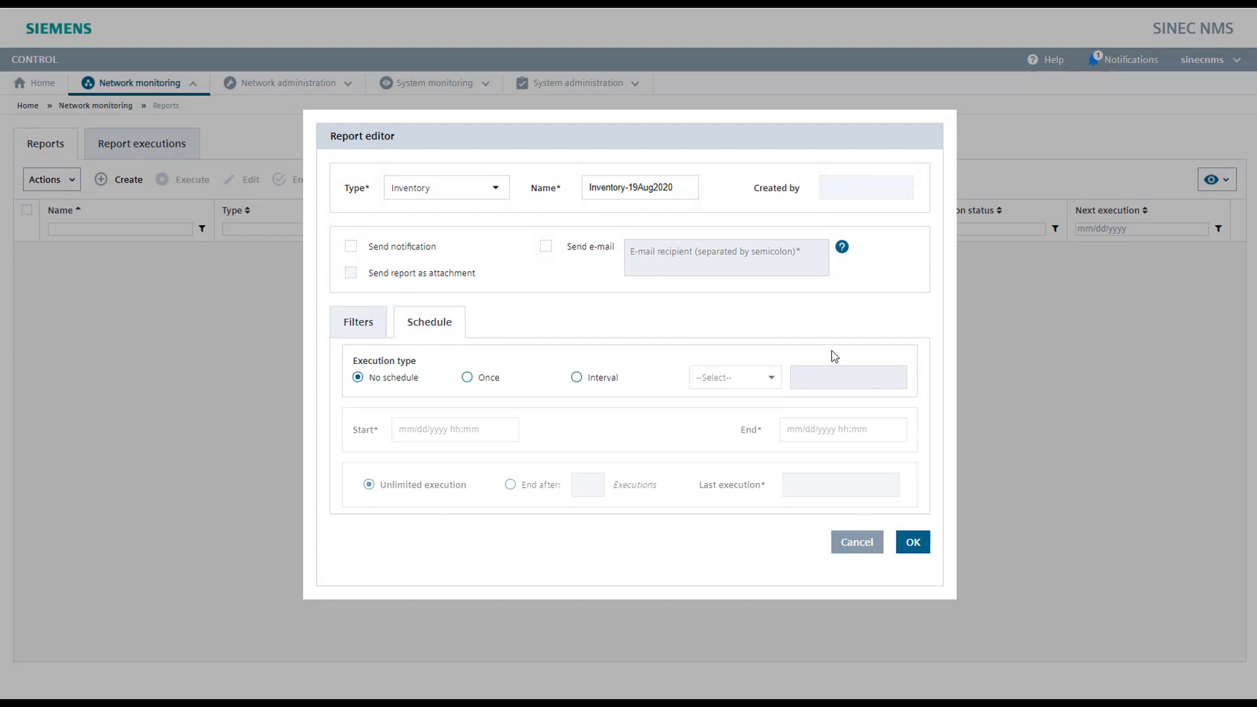
left_click(913, 543)
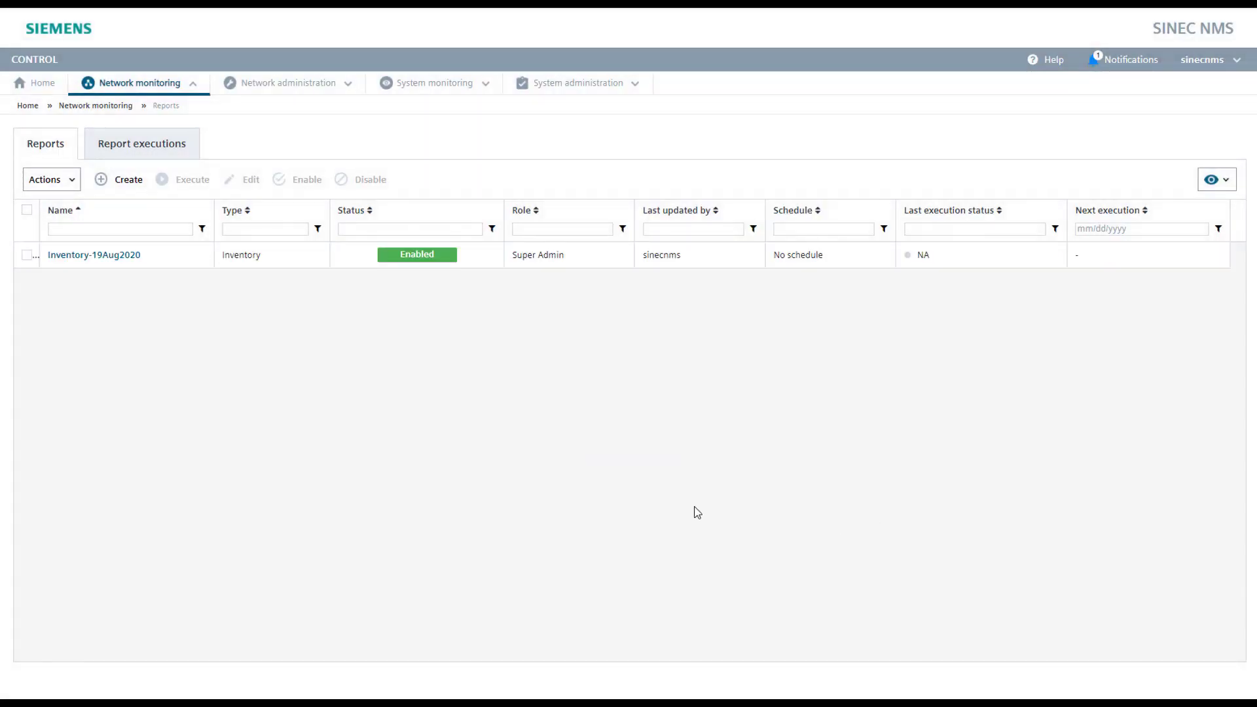
Step: Execute Inventory-19Aug2020 and select its successful run in Report executions
left_click(28, 257)
left_click(184, 185)
left_click(162, 144)
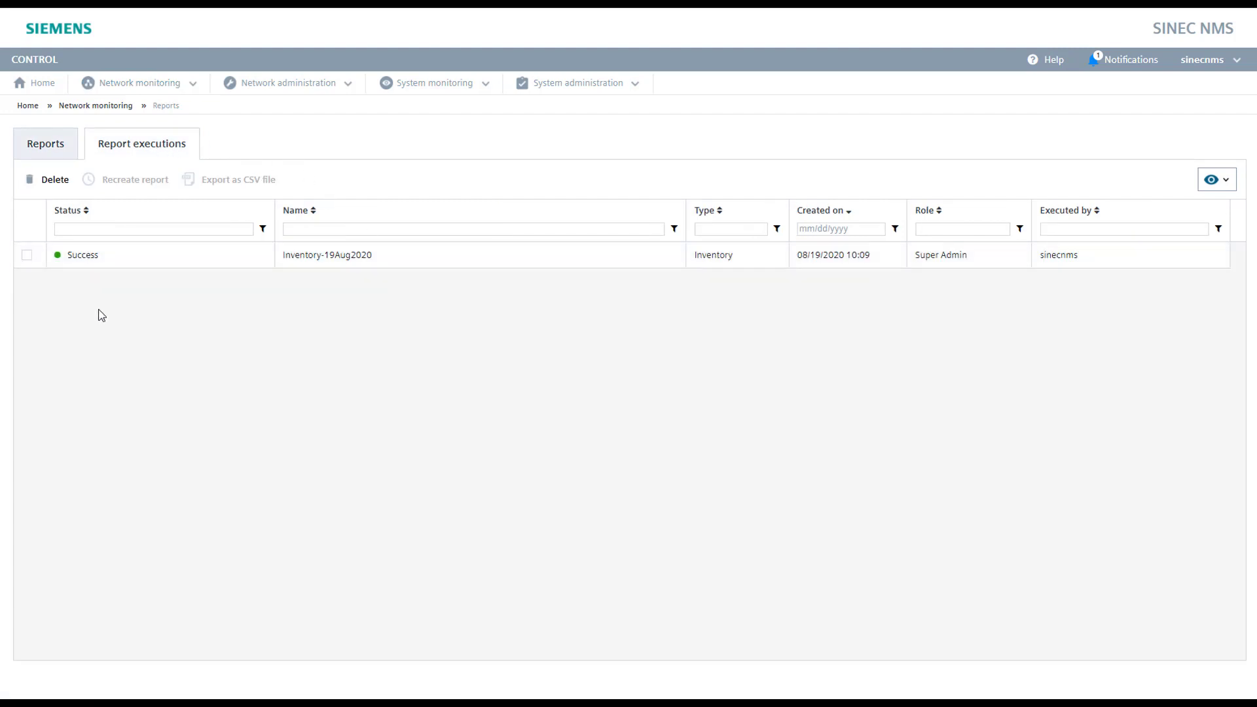
left_click(27, 255)
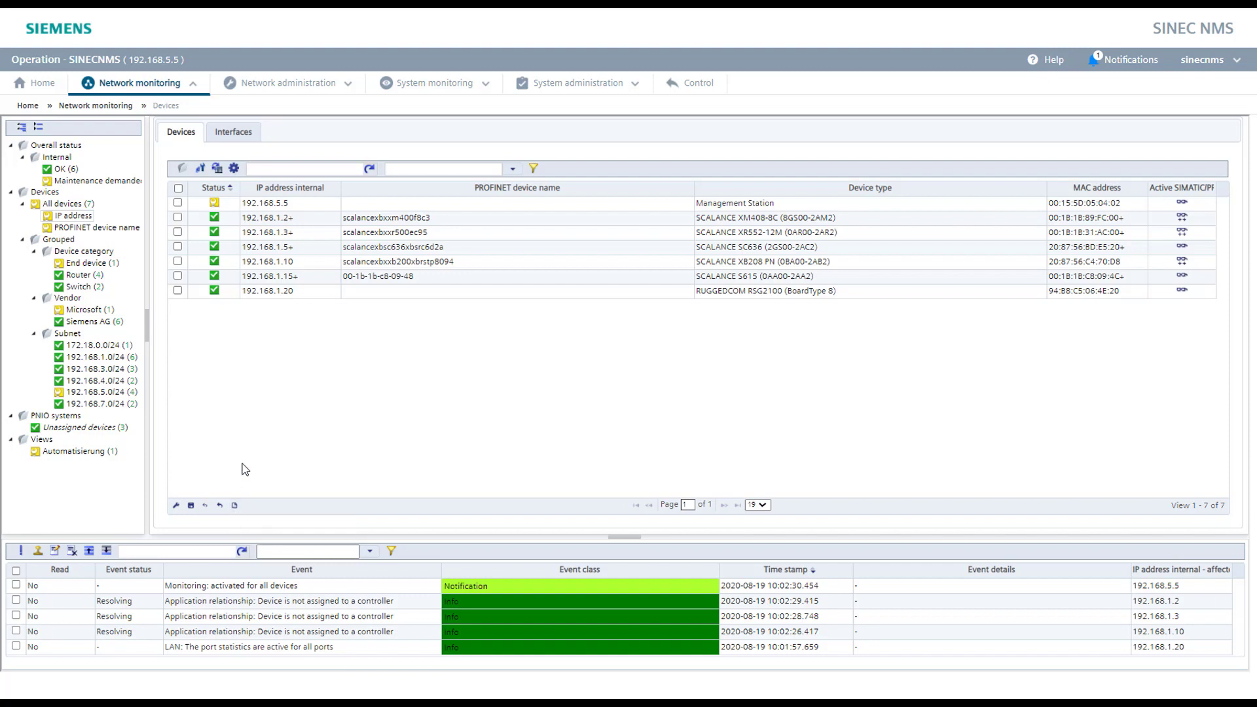
Step: Open the operation Inventory report showing vendors: Siemens AG 6, Microsoft 1
left_click(199, 88)
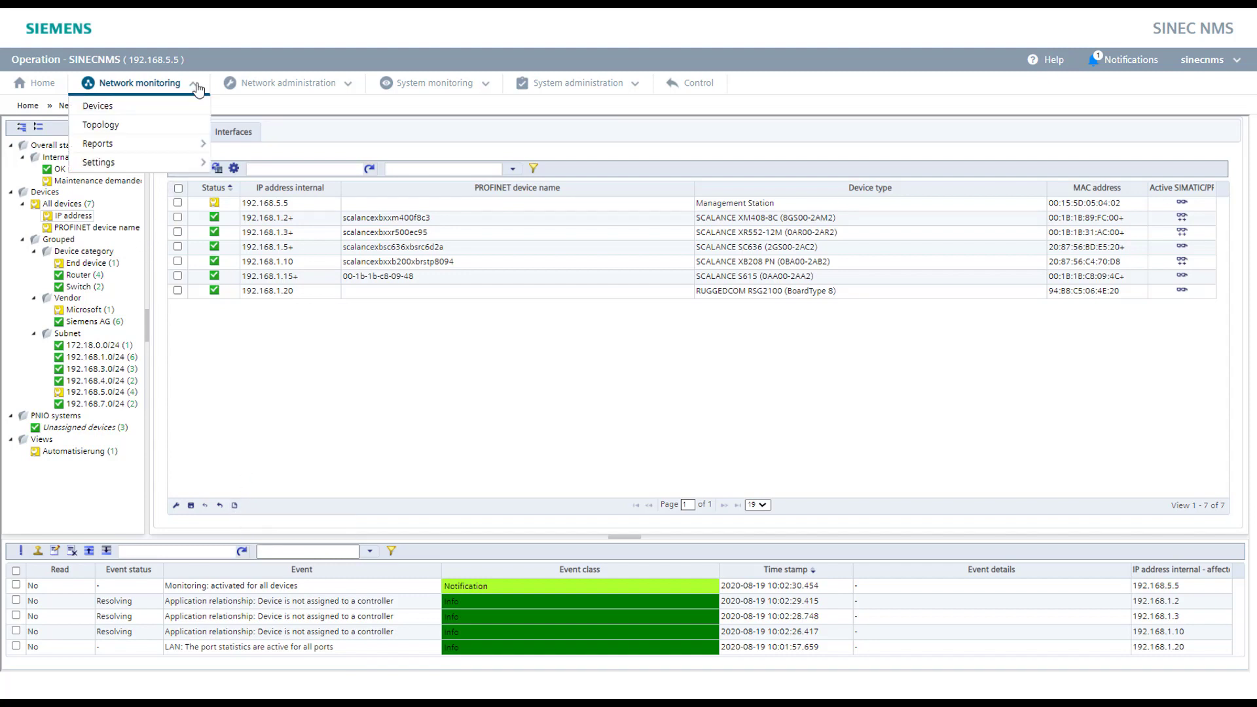
mouse_move(182, 146)
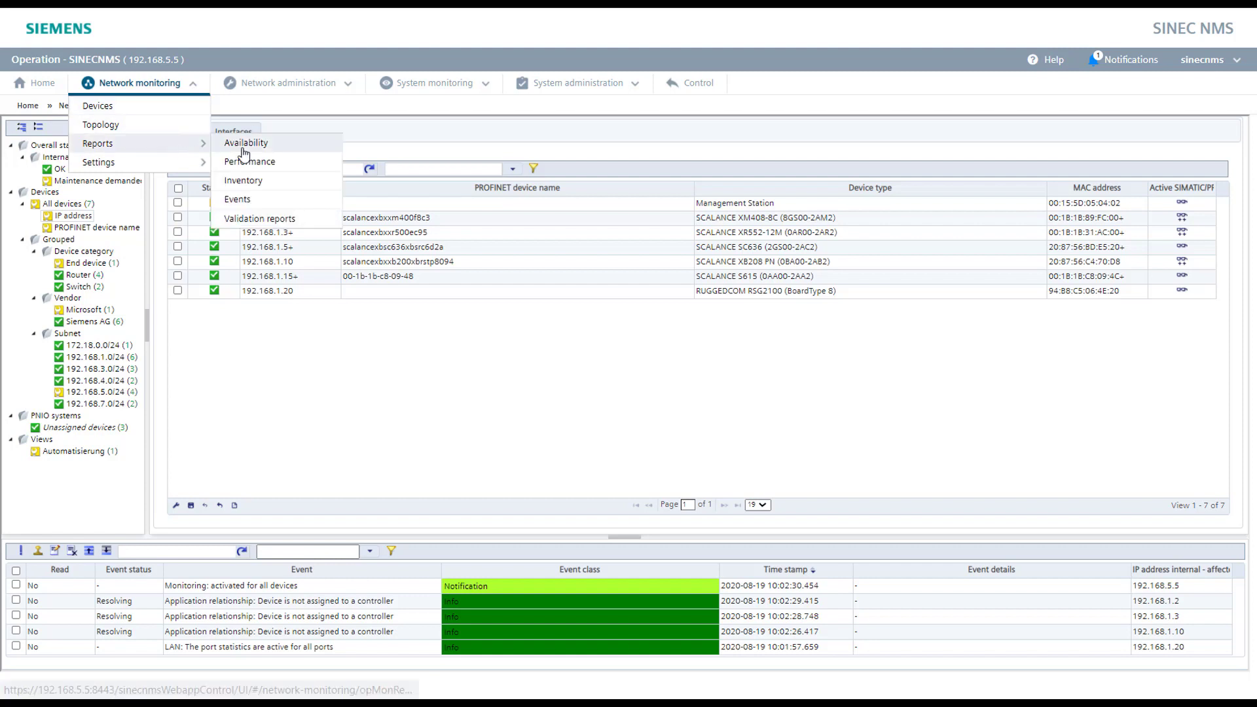
left_click(248, 189)
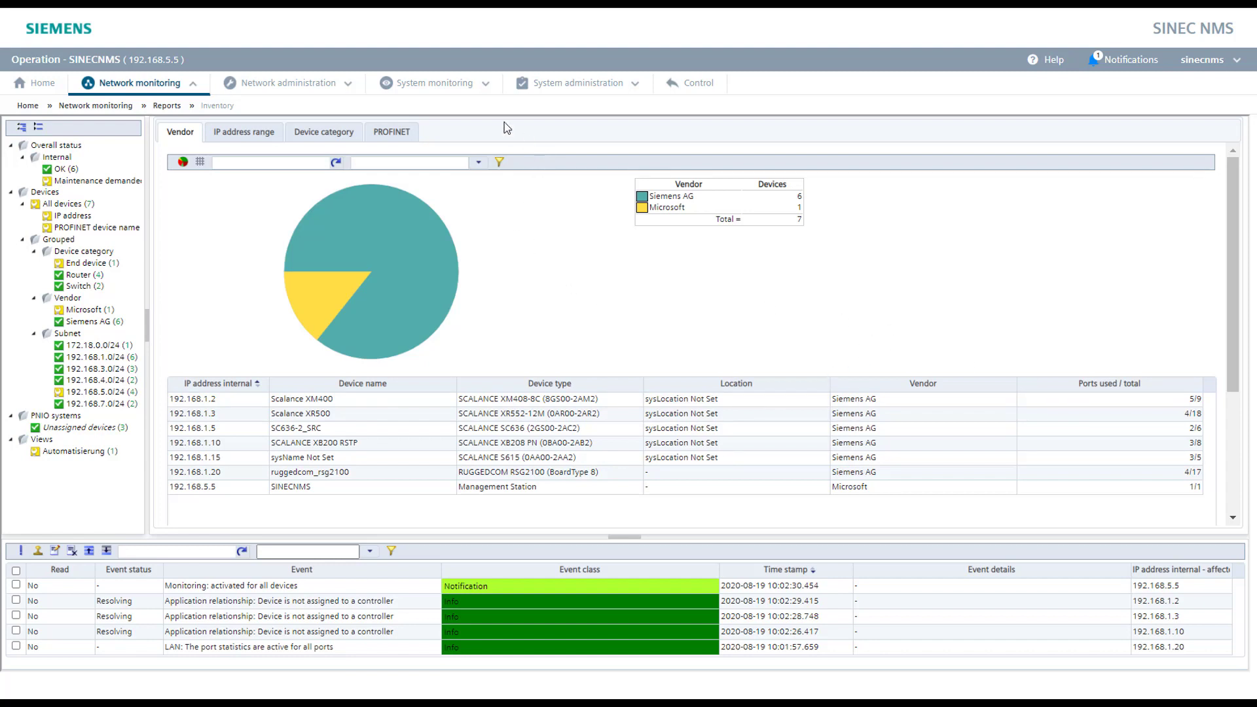
Step: Switch the Inventory charts to IP address range, then Device category, then PROFINET
left_click(235, 135)
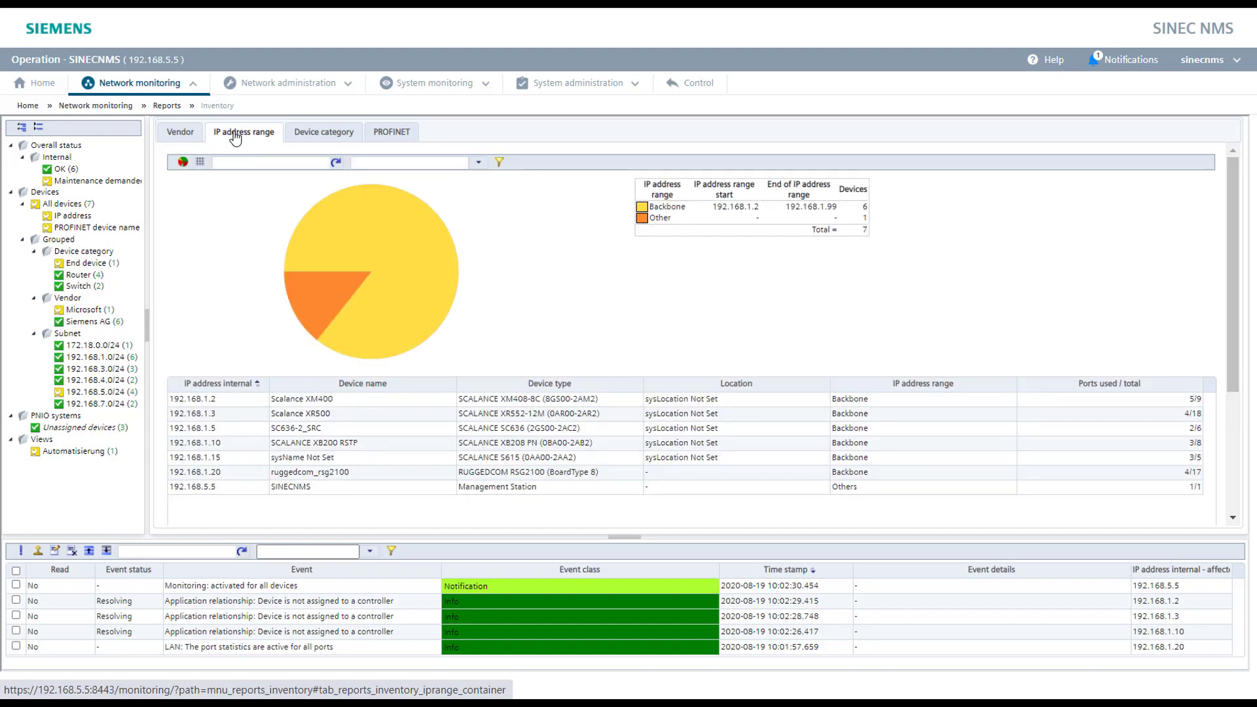
left_click(323, 135)
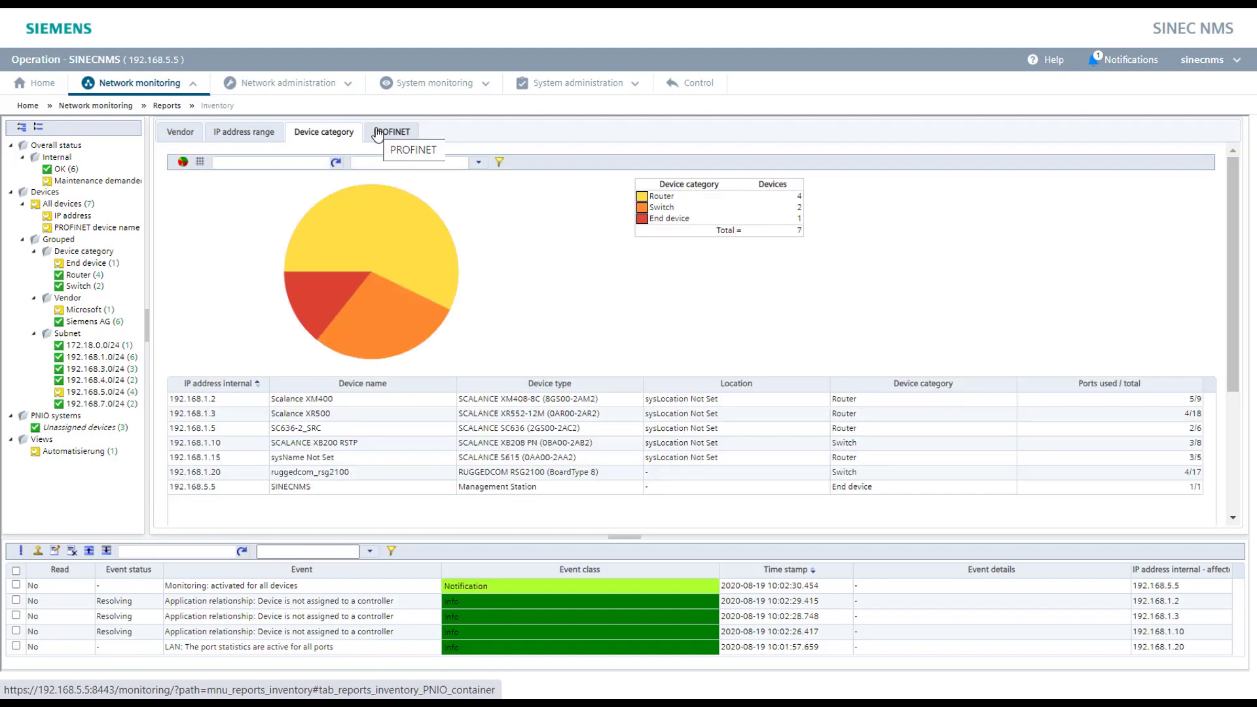
left_click(377, 133)
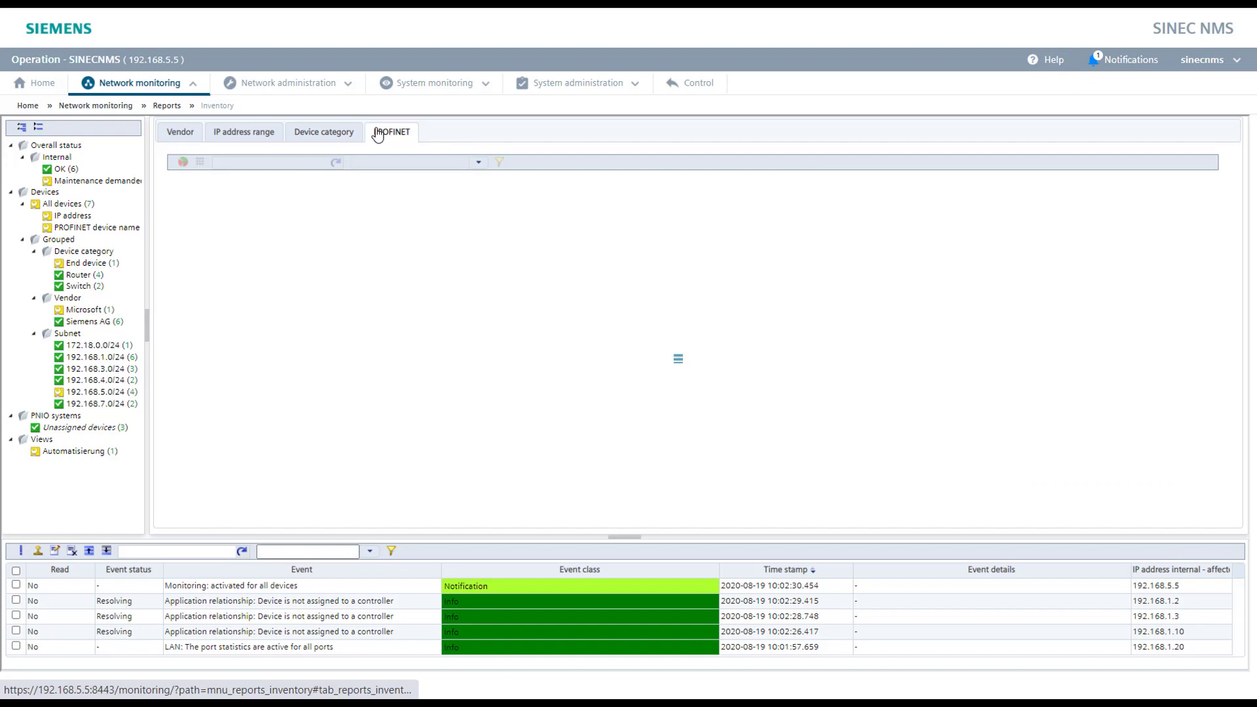